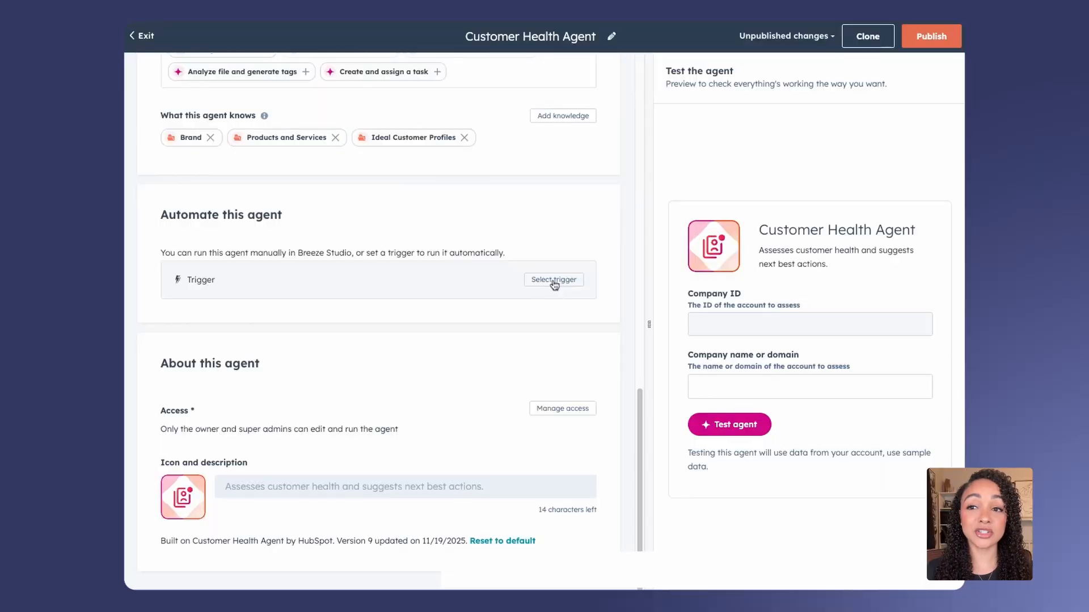
# Step: Add an on-a-schedule trigger to the agent and set it to enroll Company records
pyautogui.click(553, 280)
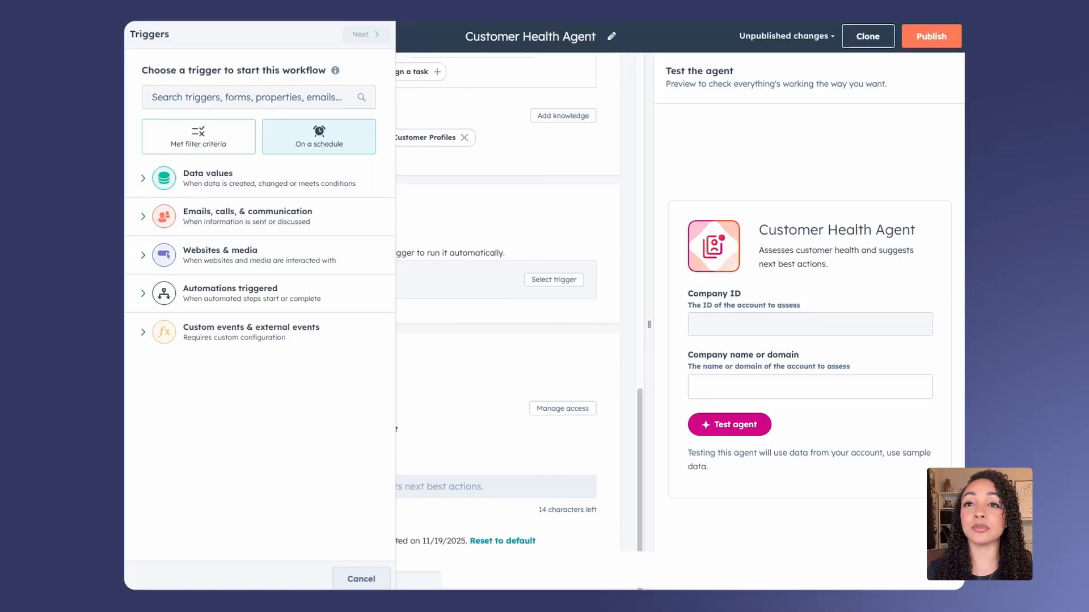
pyautogui.click(319, 137)
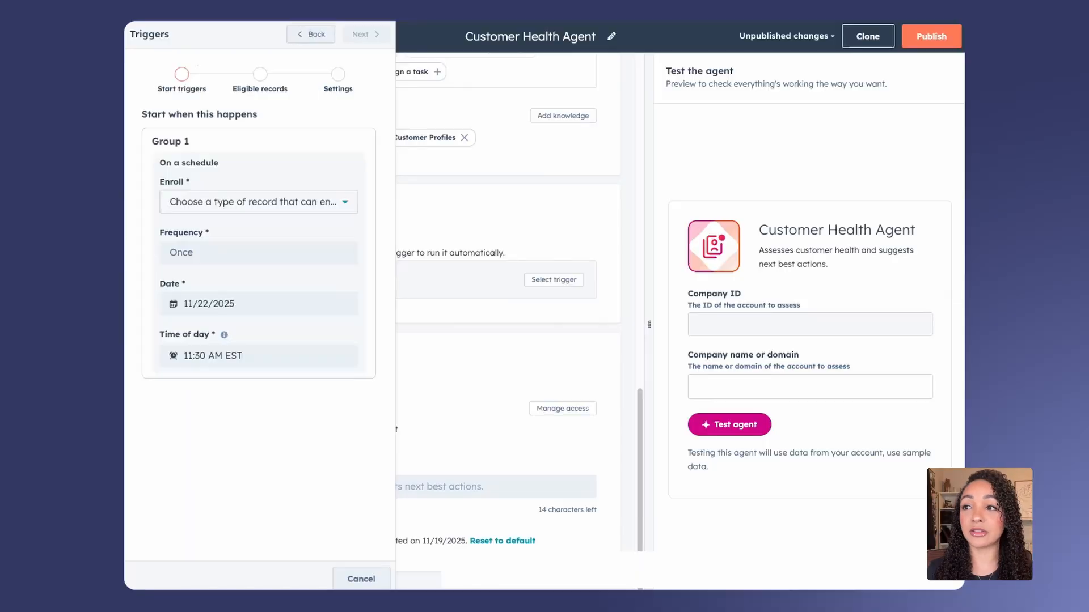
pyautogui.click(295, 208)
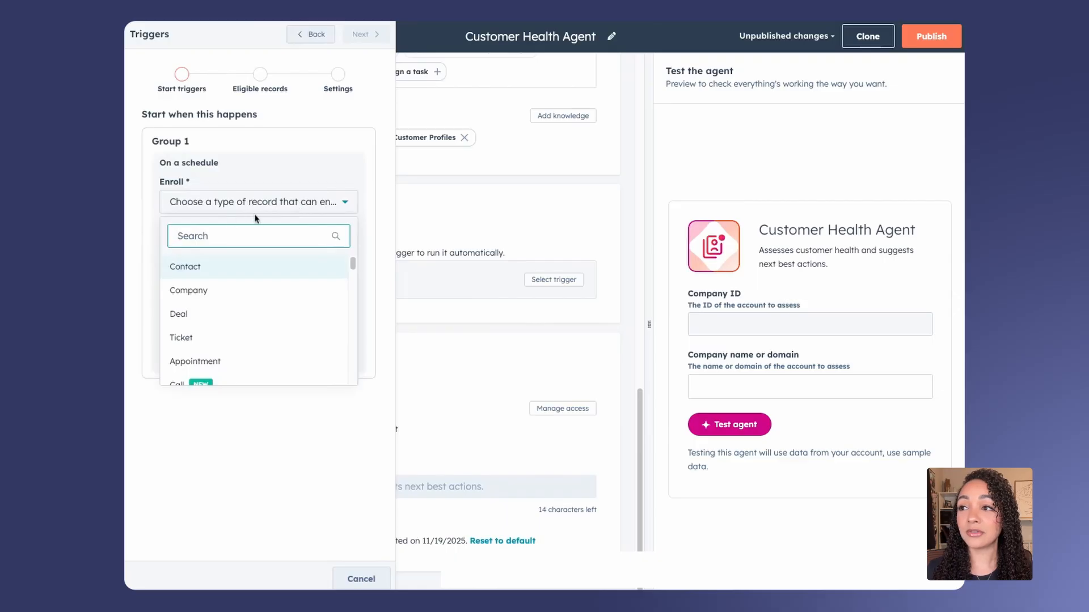
pyautogui.click(228, 288)
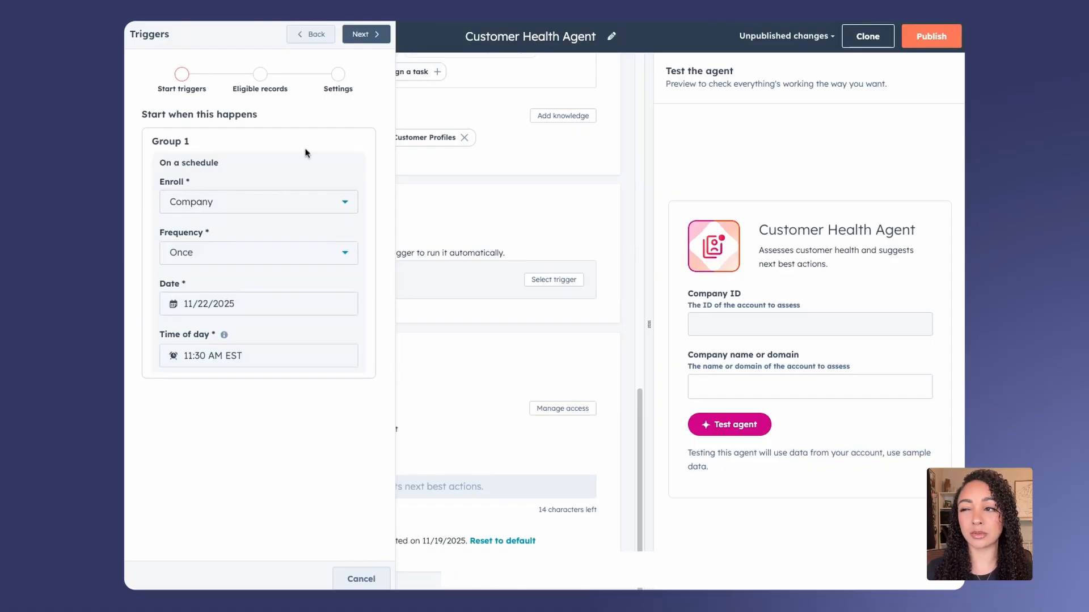
# Step: Set the trigger's frequency to Monthly, check the time-of-day options, and continue to the eligible records stage
pyautogui.click(301, 259)
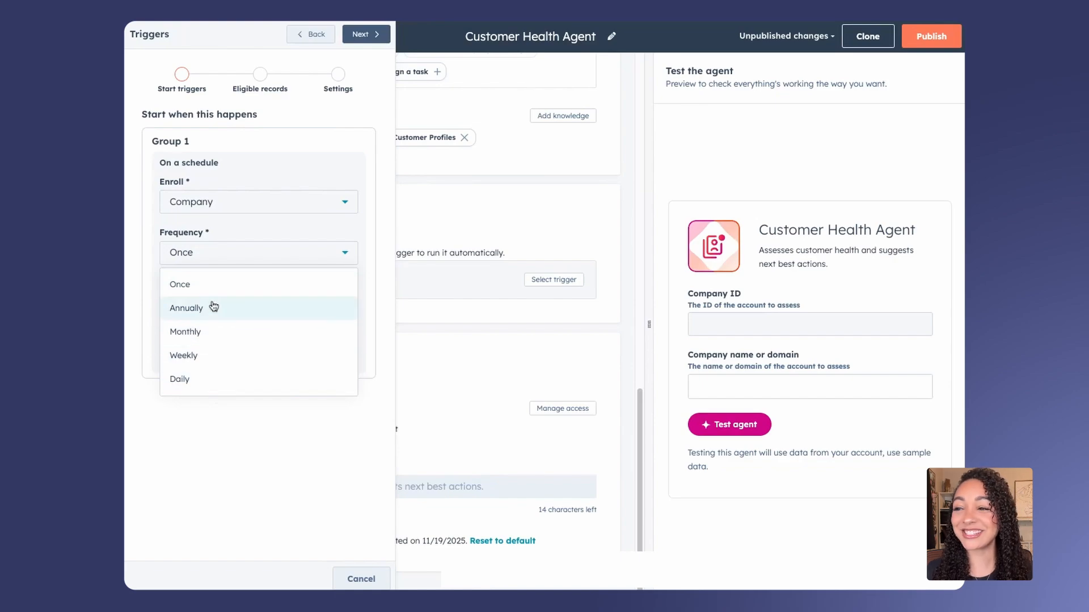
pyautogui.click(222, 337)
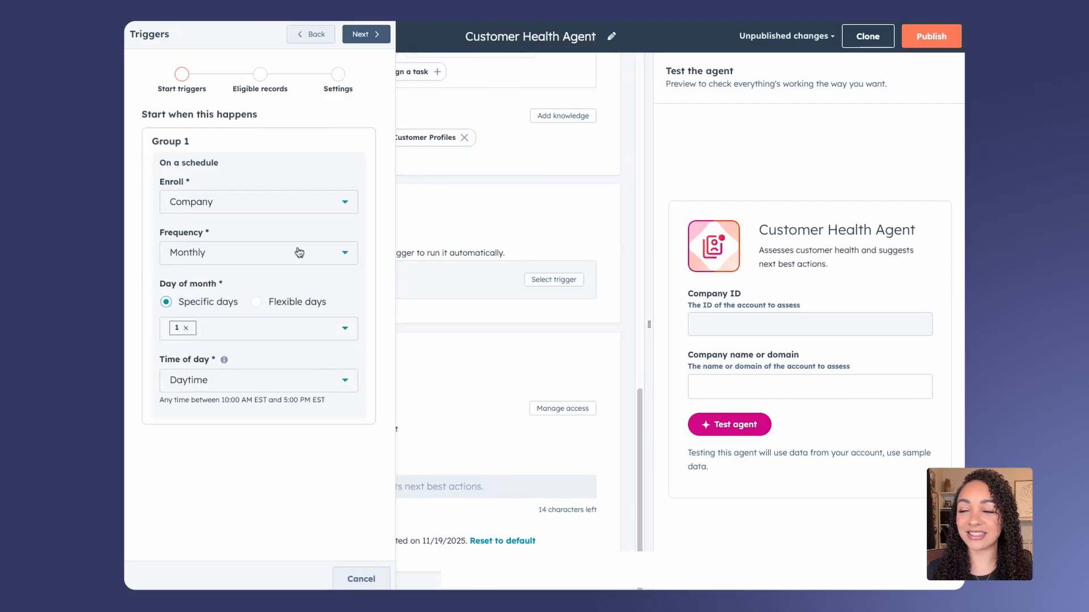
pyautogui.click(337, 384)
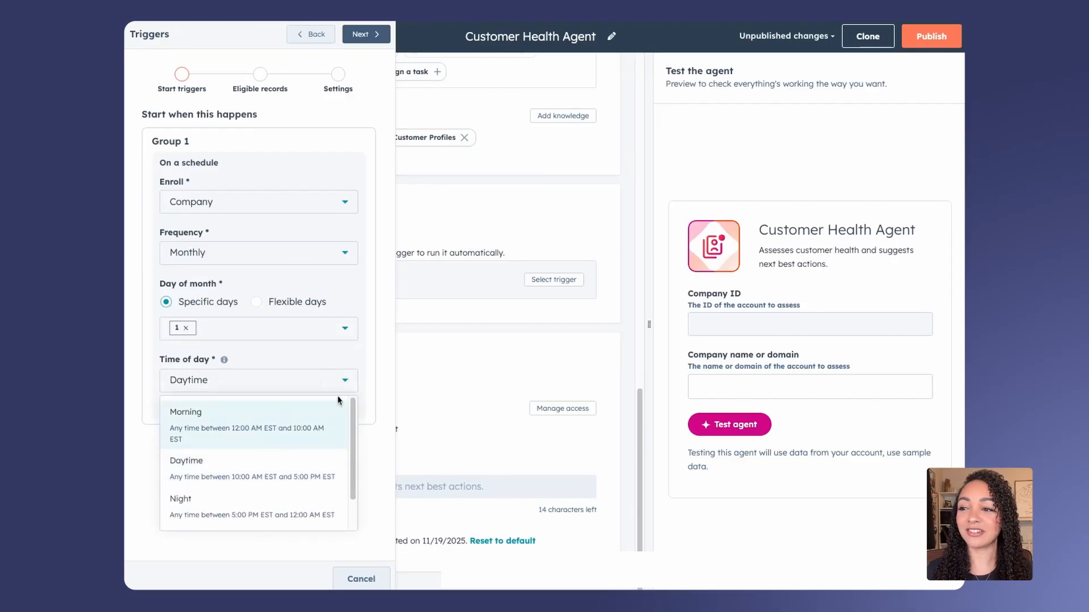
pyautogui.click(369, 365)
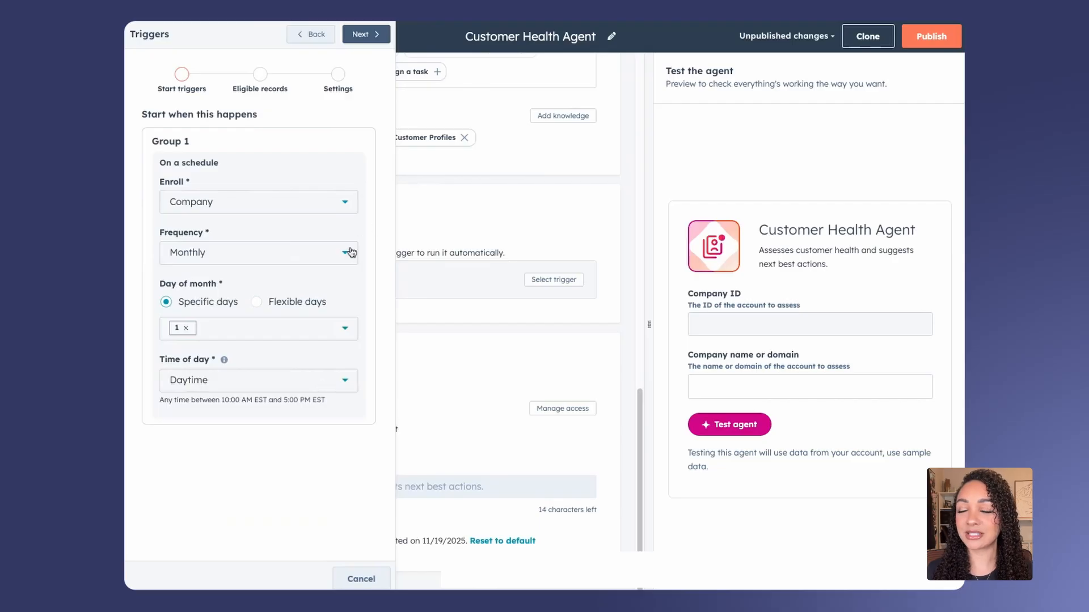
pyautogui.click(360, 35)
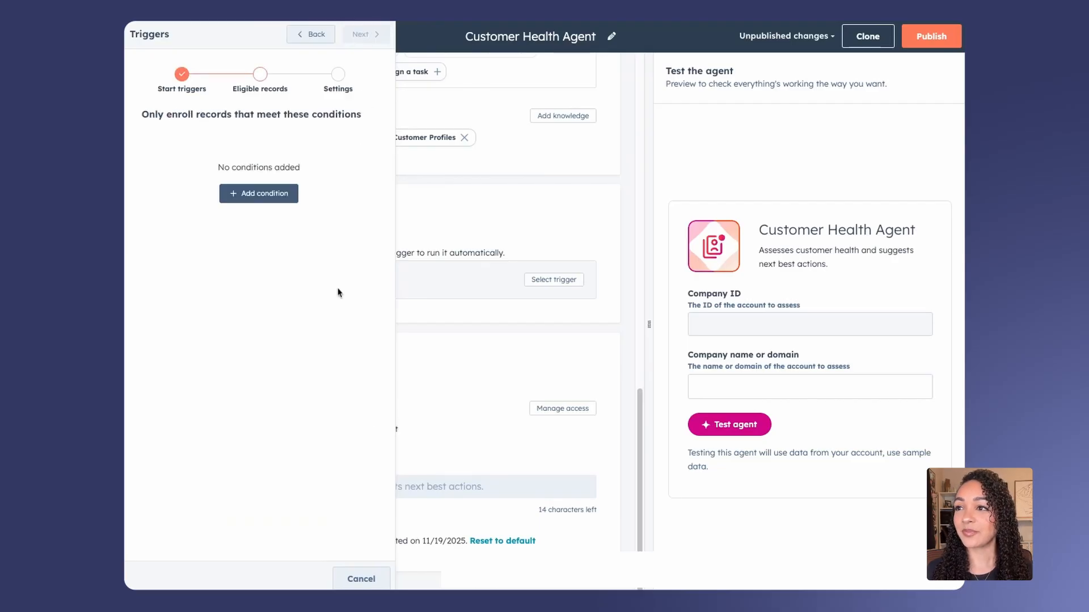
# Step: Add an enrollment condition based on the Lifecycle stage company property
pyautogui.click(267, 194)
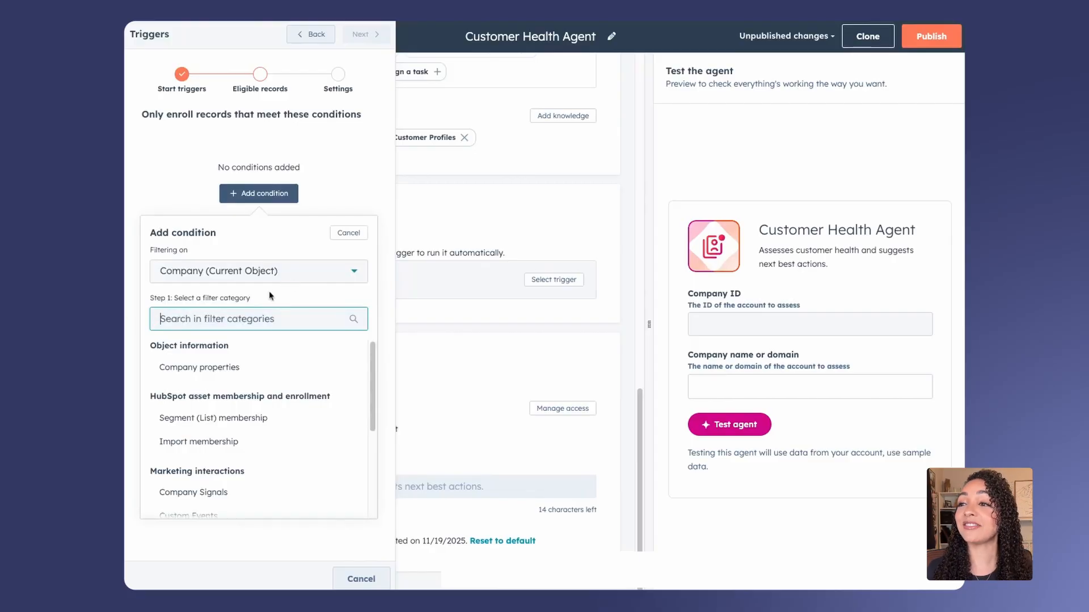
pyautogui.click(234, 367)
pyautogui.write('lif')
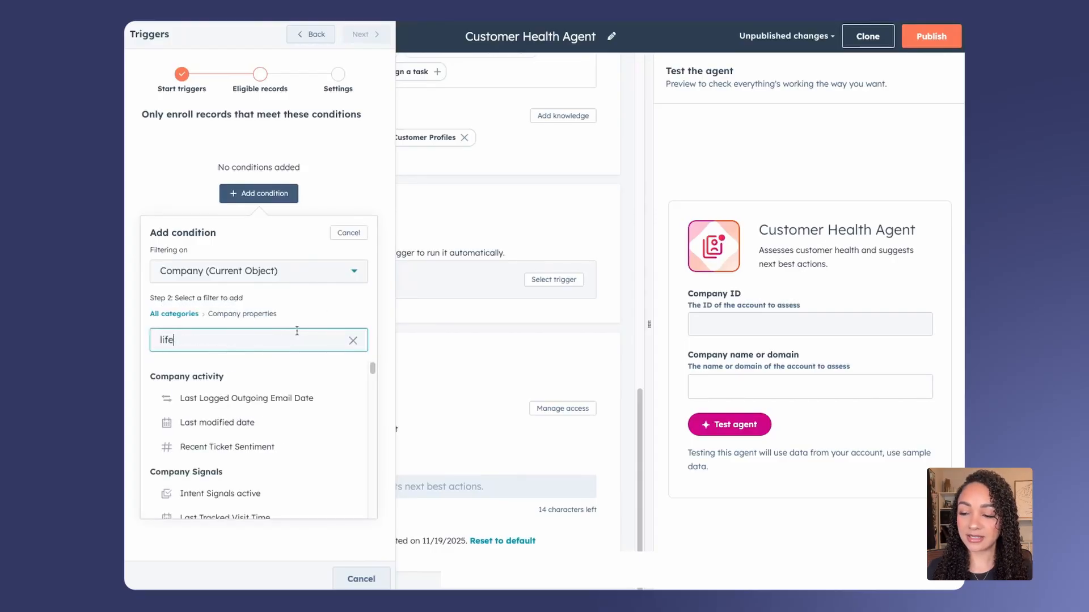
pyautogui.write('e')
pyautogui.click(274, 401)
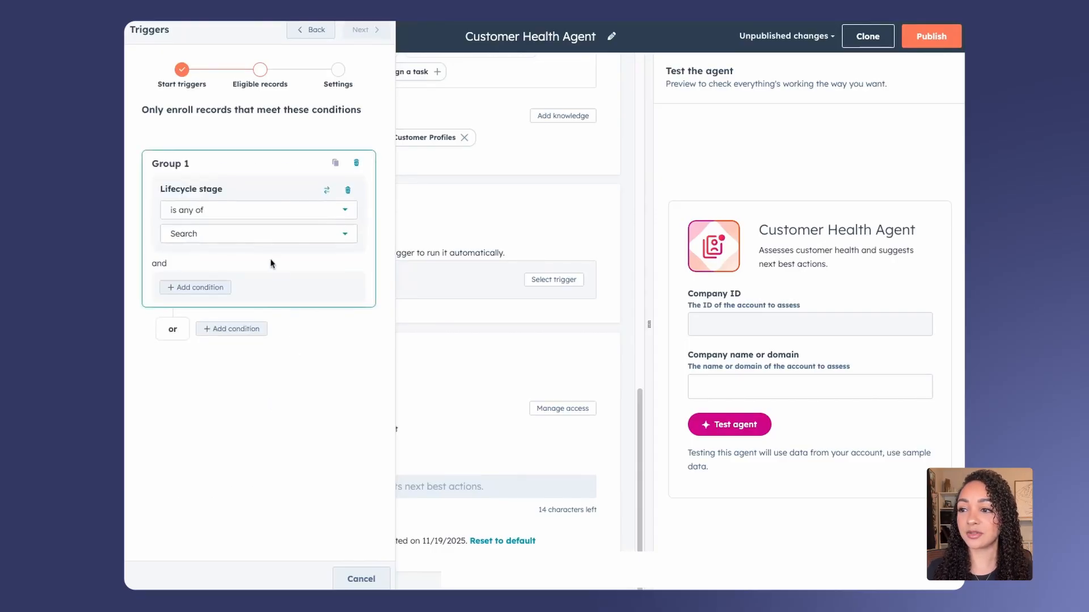
# Step: Set the Lifecycle stage condition to is any of Customer, accept the re-enrollment settings and save the trigger
pyautogui.click(250, 235)
pyautogui.write('cust')
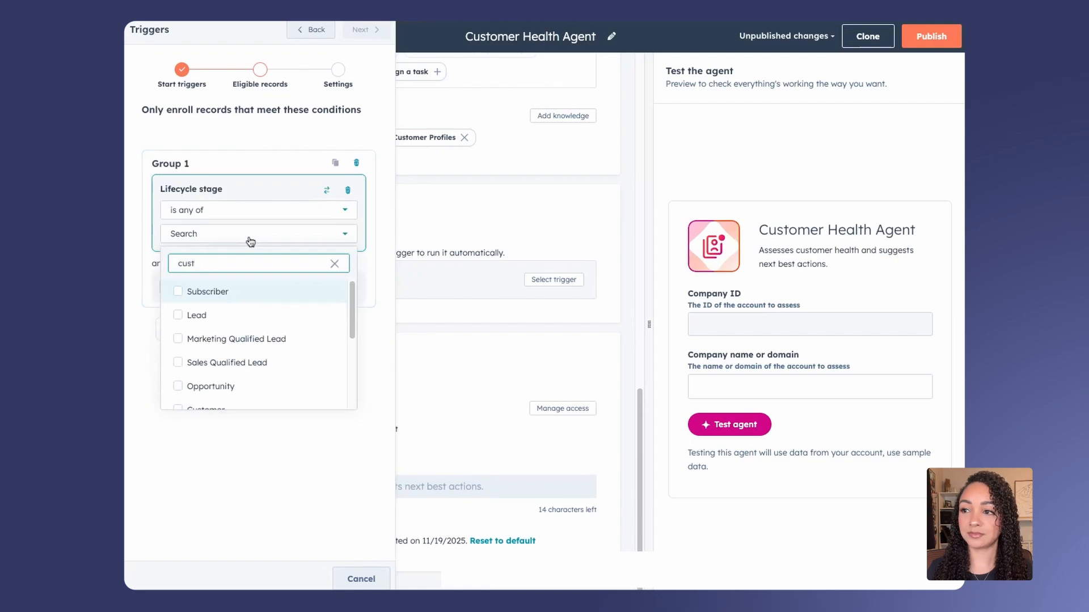
pyautogui.click(197, 296)
pyautogui.press('Escape')
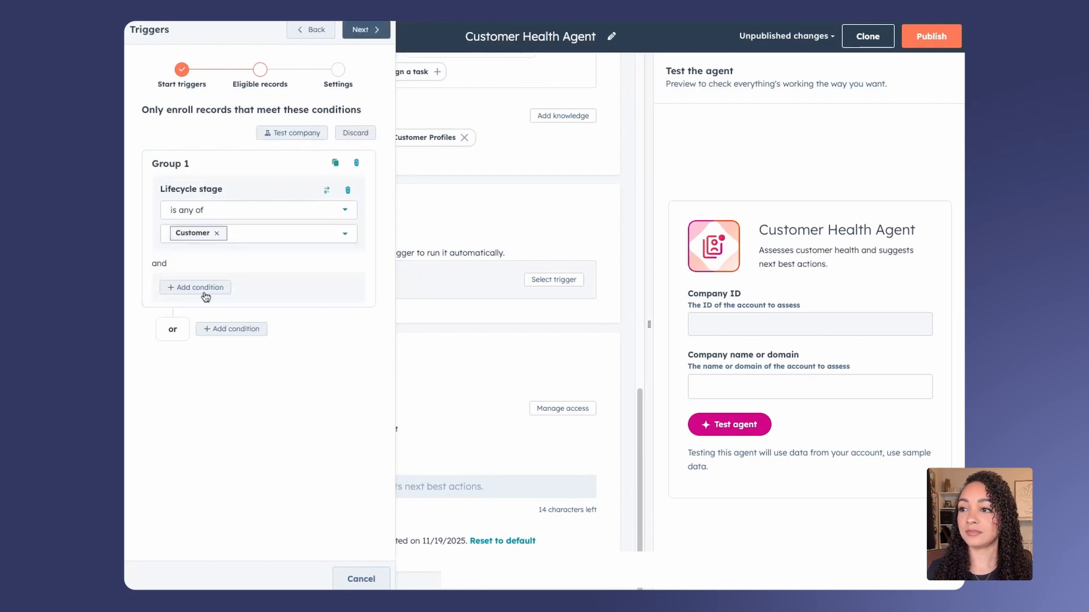
pyautogui.click(351, 27)
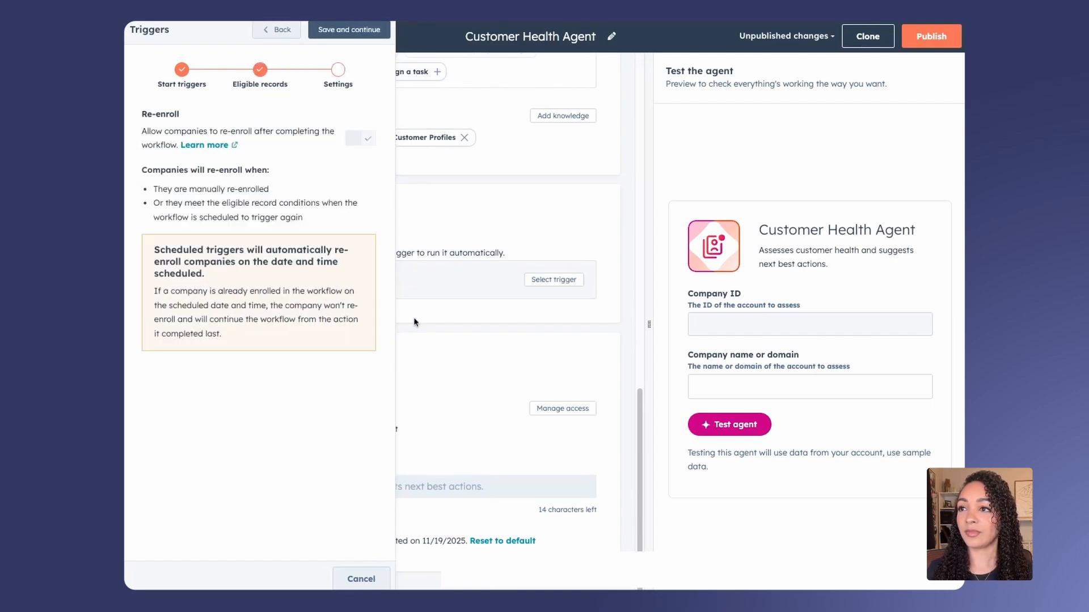
pyautogui.click(350, 34)
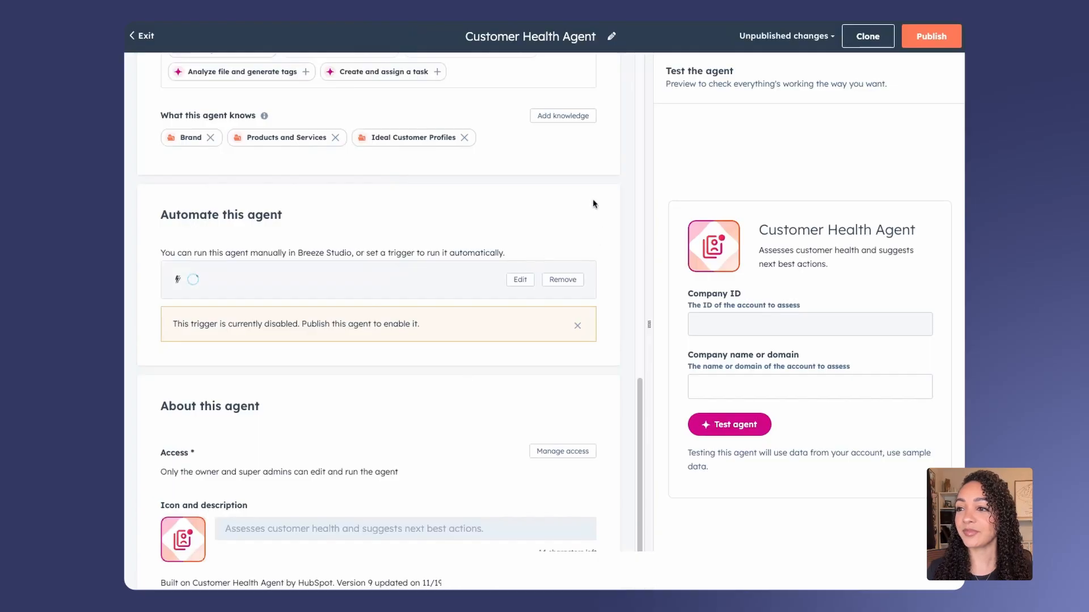
# Step: Check which editing and running permissions the agent's access settings offer, and close them
pyautogui.scroll(-1, 581, 332)
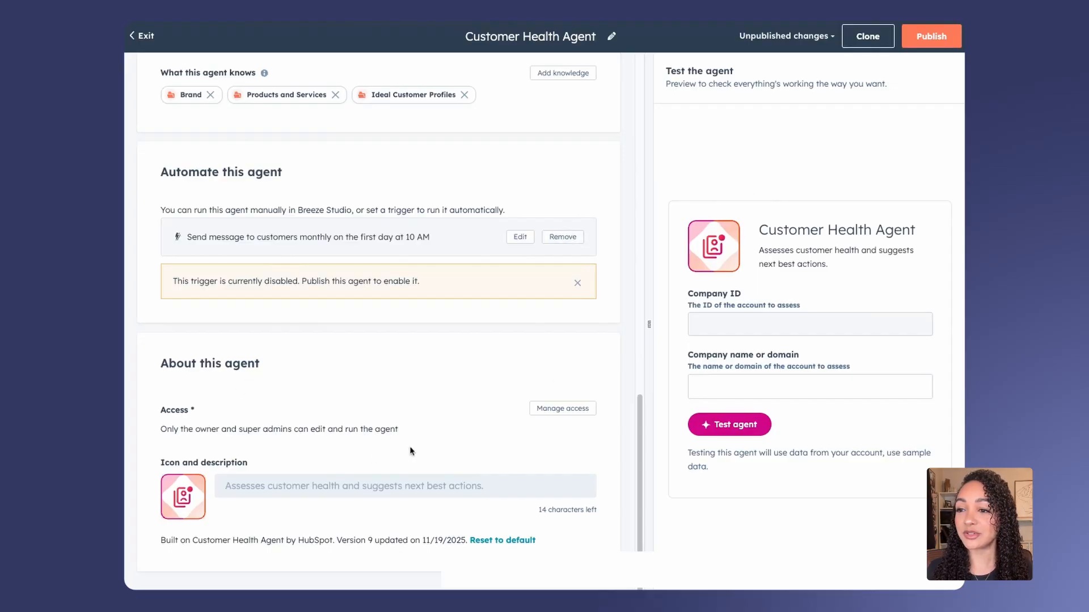
pyautogui.click(575, 410)
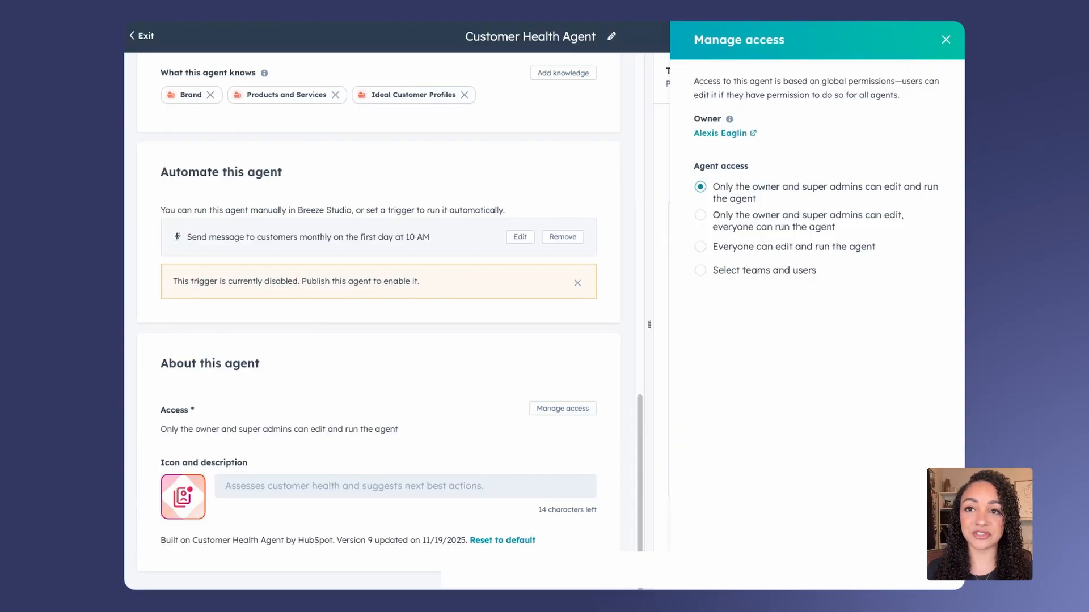
pyautogui.click(945, 39)
# Step: Look over the agent's required inputs, instructions, tools, knowledge and automation trigger
pyautogui.scroll(10, 548, 295)
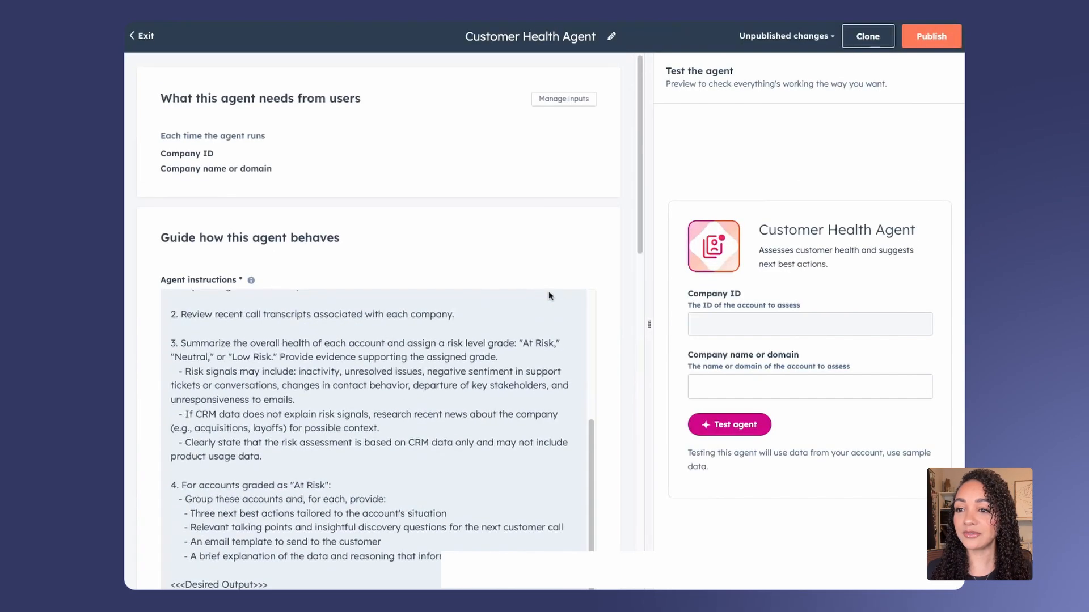
pyautogui.scroll(-10, 549, 295)
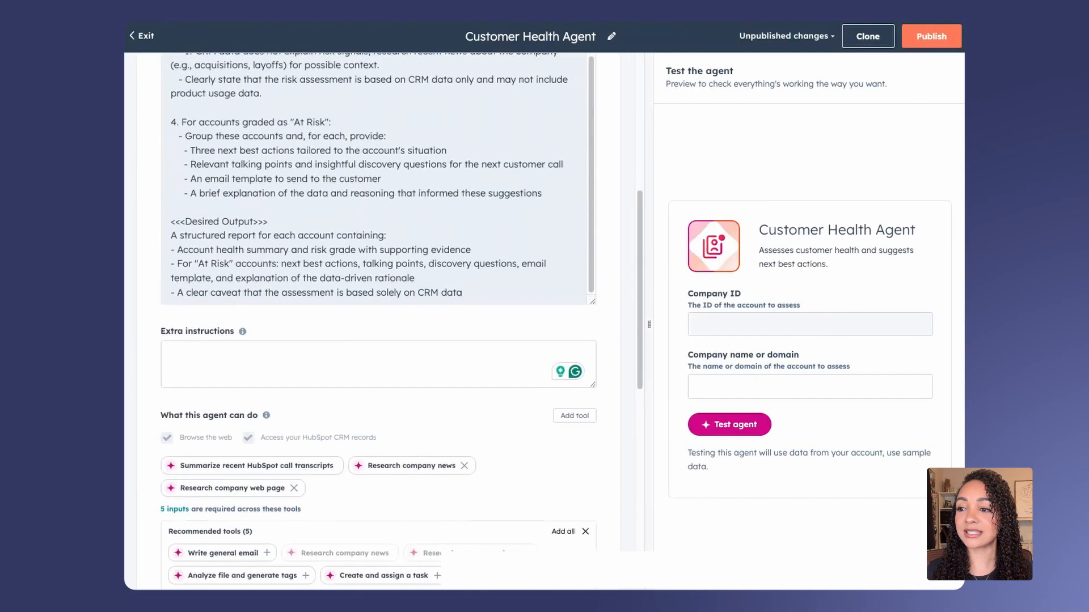
pyautogui.scroll(-4, 467, 422)
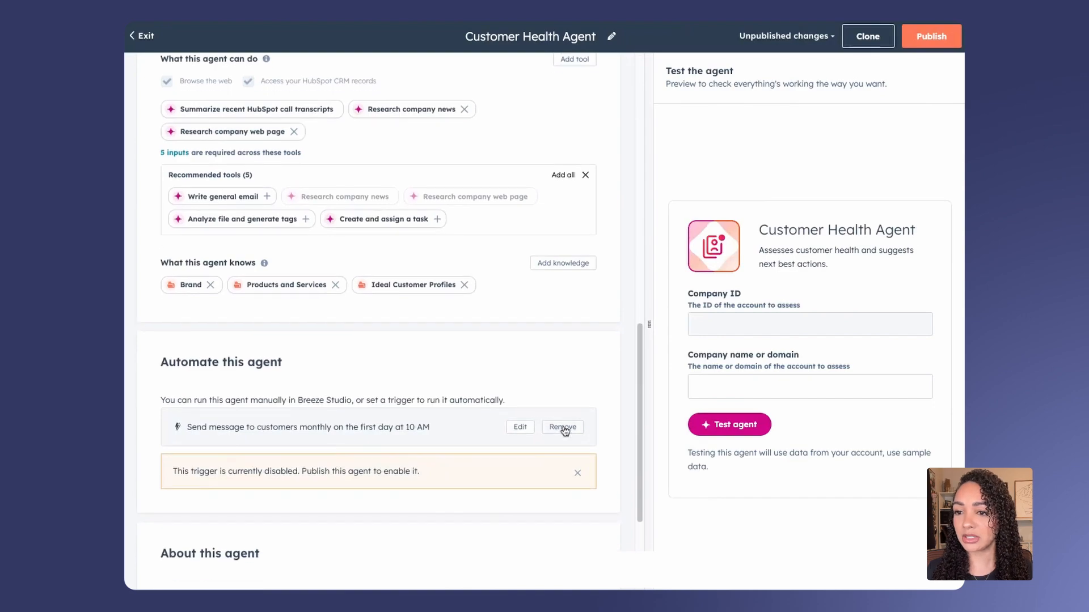
pyautogui.click(563, 428)
pyautogui.scroll(10, 537, 343)
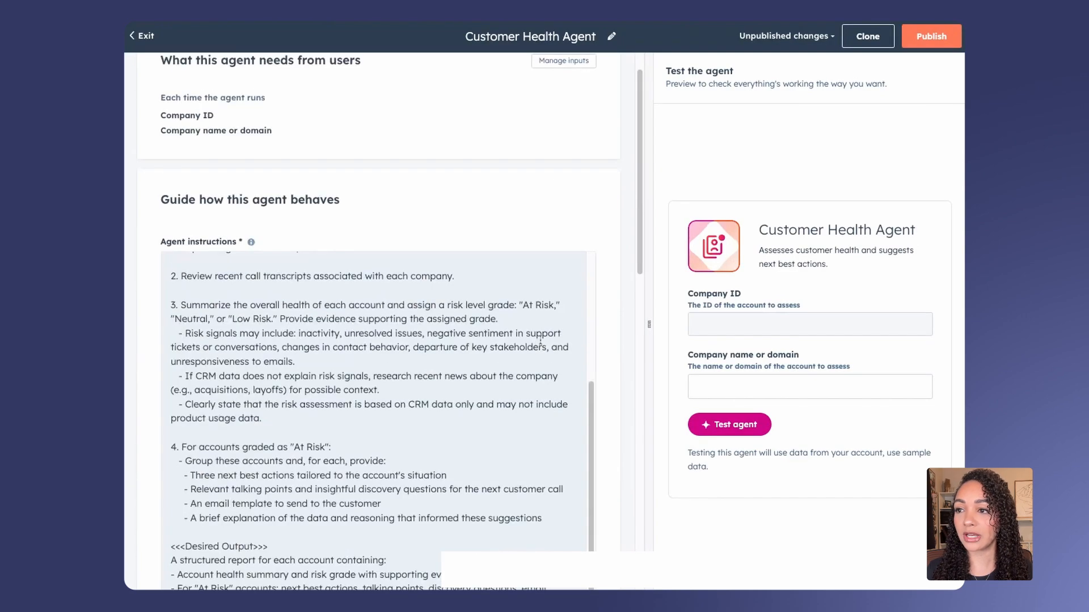
# Step: Widen the agent test area, enter Simple Strat as the company name or domain, and run the test
pyautogui.moveTo(648, 331); pyautogui.dragTo(491, 331)
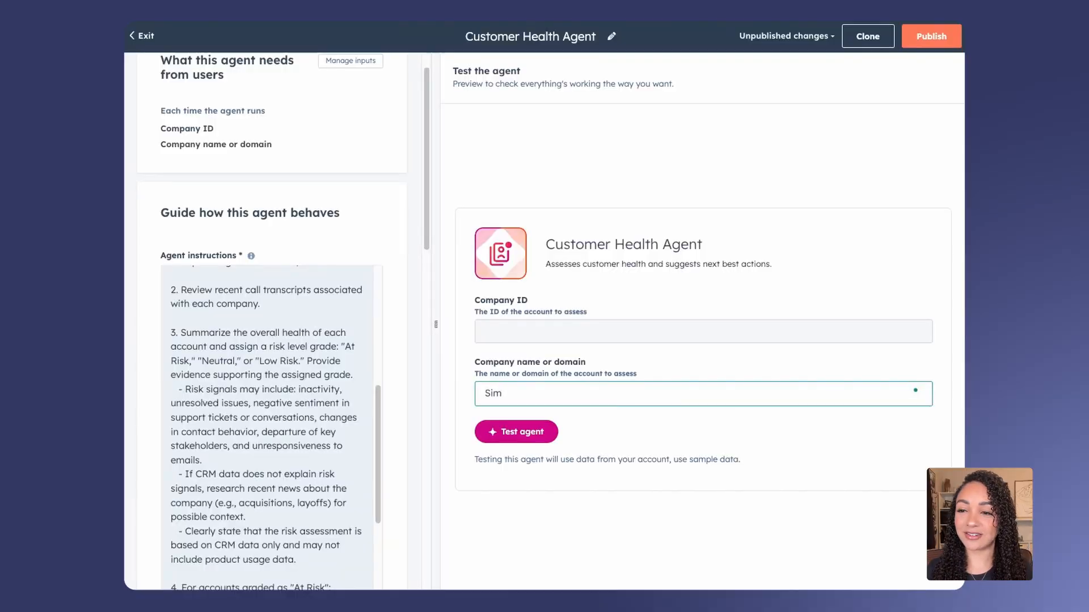
pyautogui.write('ple')
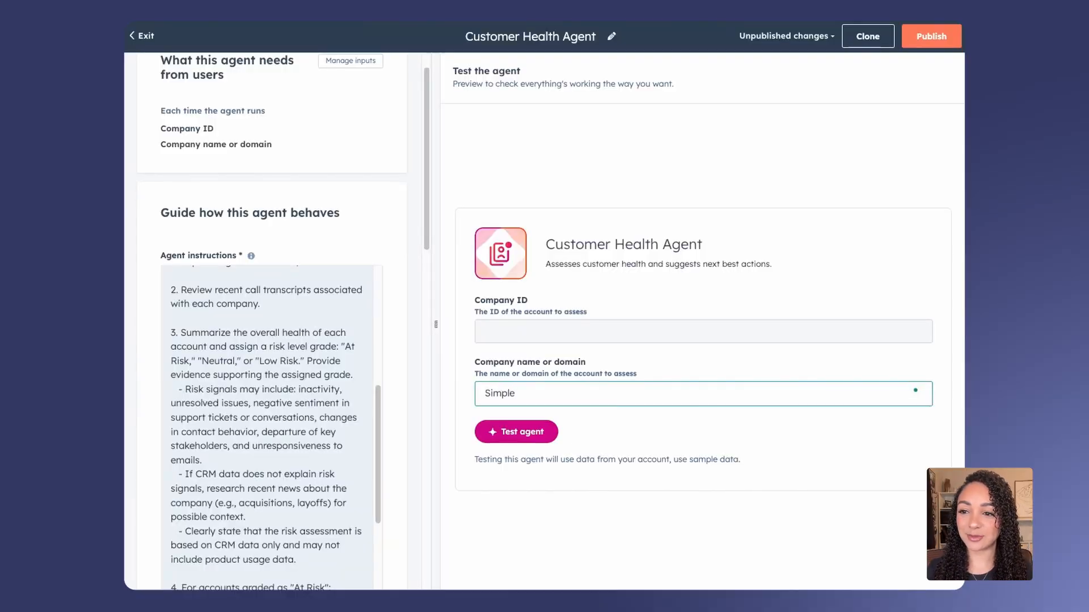
pyautogui.write(' S')
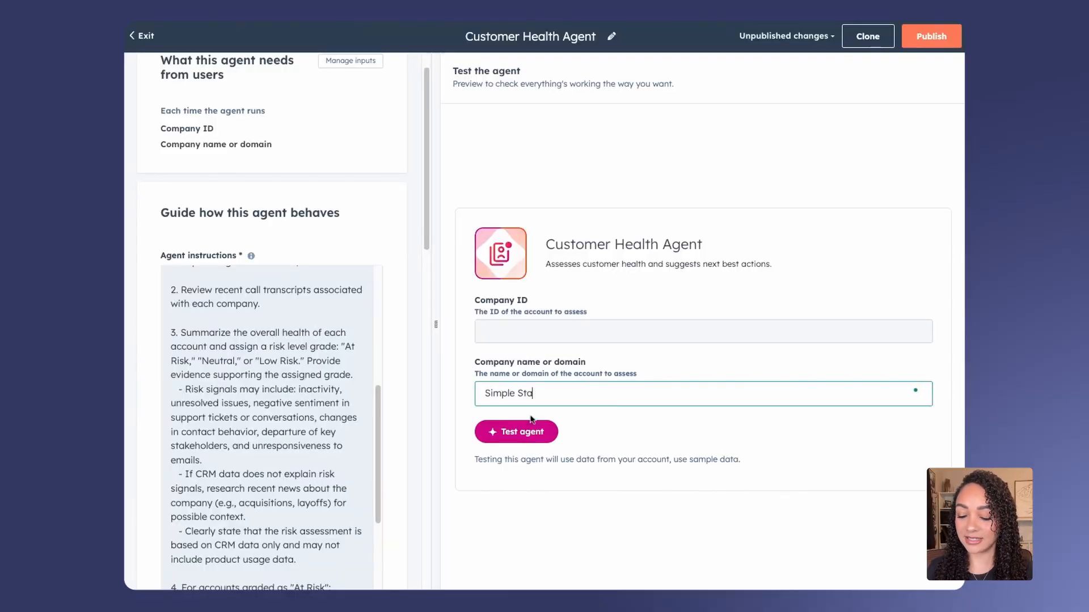
pyautogui.write('trat')
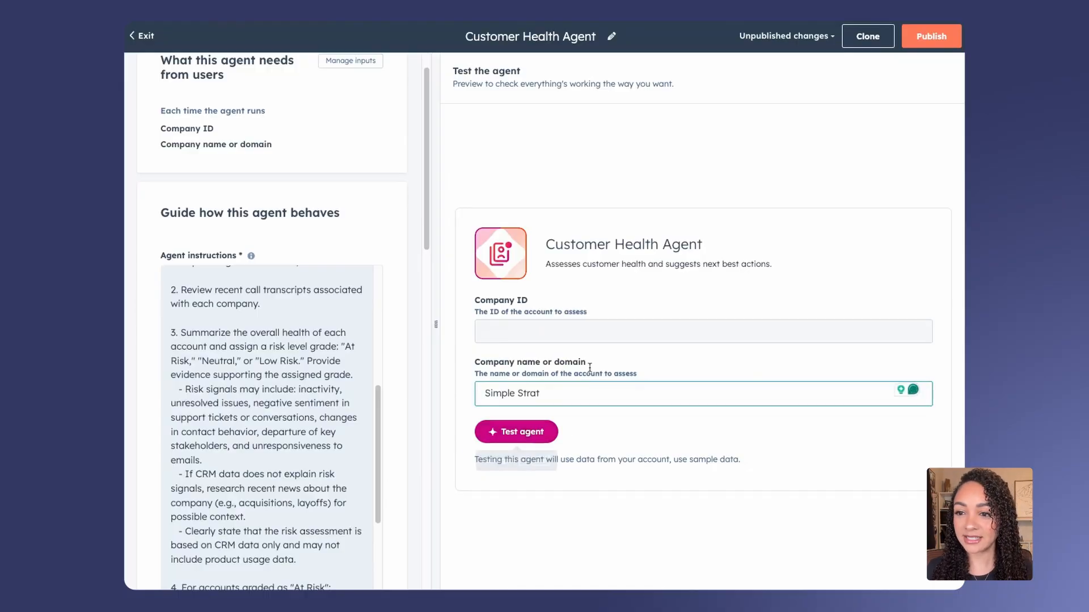
pyautogui.click(533, 438)
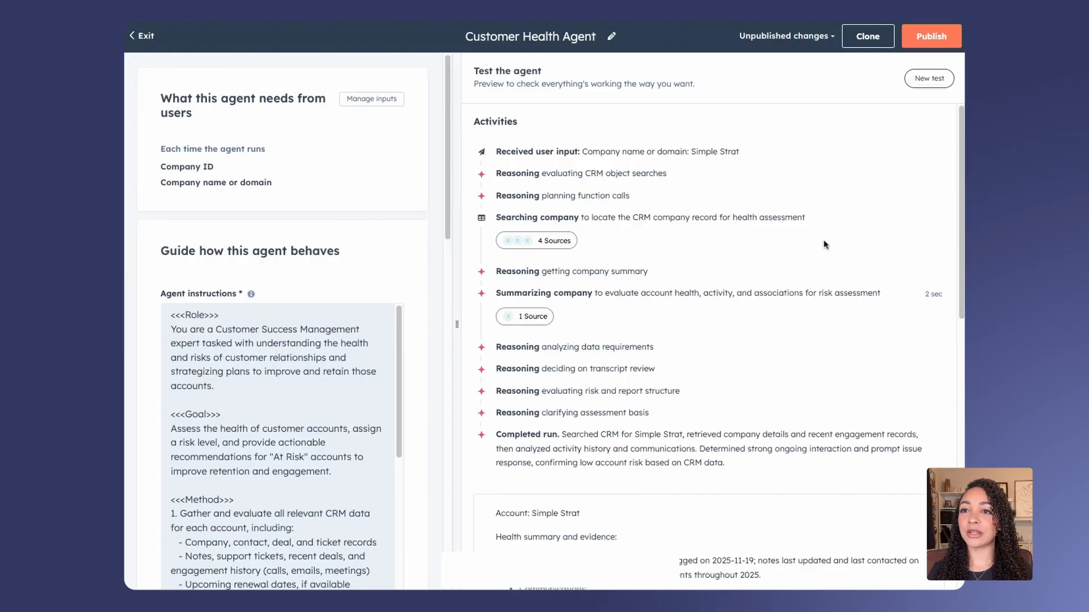
# Step: Examine the test run's activities and the account report, including health evidence, risk flags, risk grade, rationale and caveat
pyautogui.scroll(-1, 828, 233)
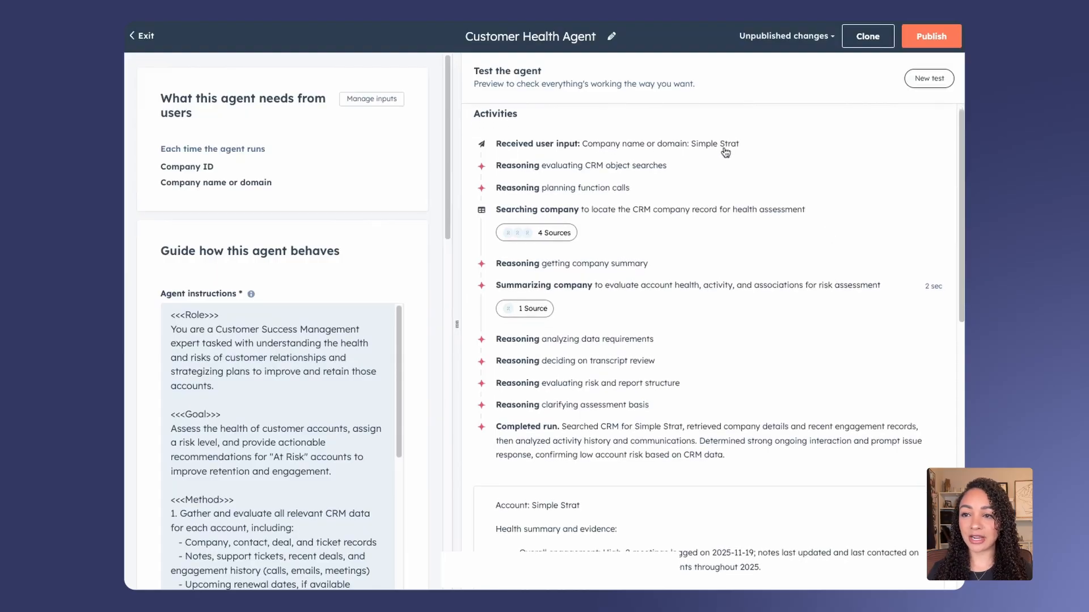
pyautogui.scroll(-1, 721, 154)
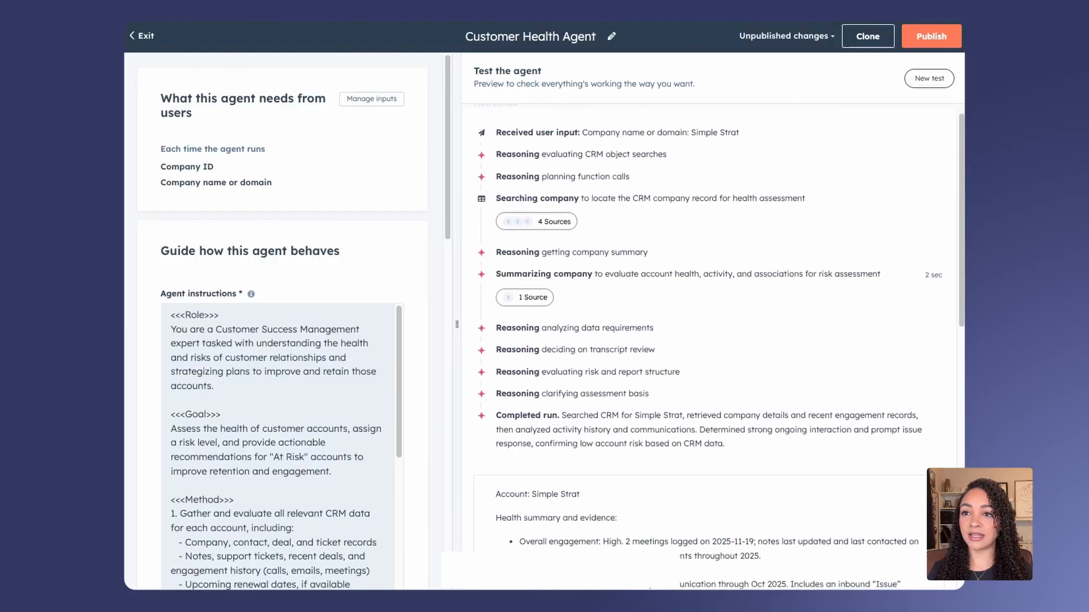
pyautogui.scroll(-3, 709, 249)
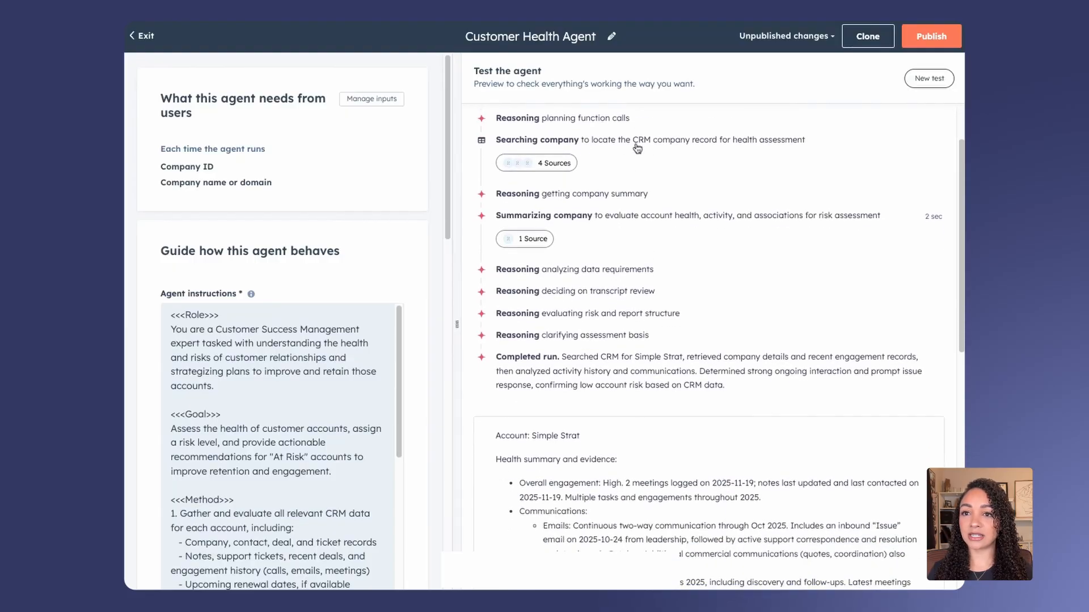
pyautogui.scroll(-1, 671, 180)
pyautogui.scroll(-4, 671, 179)
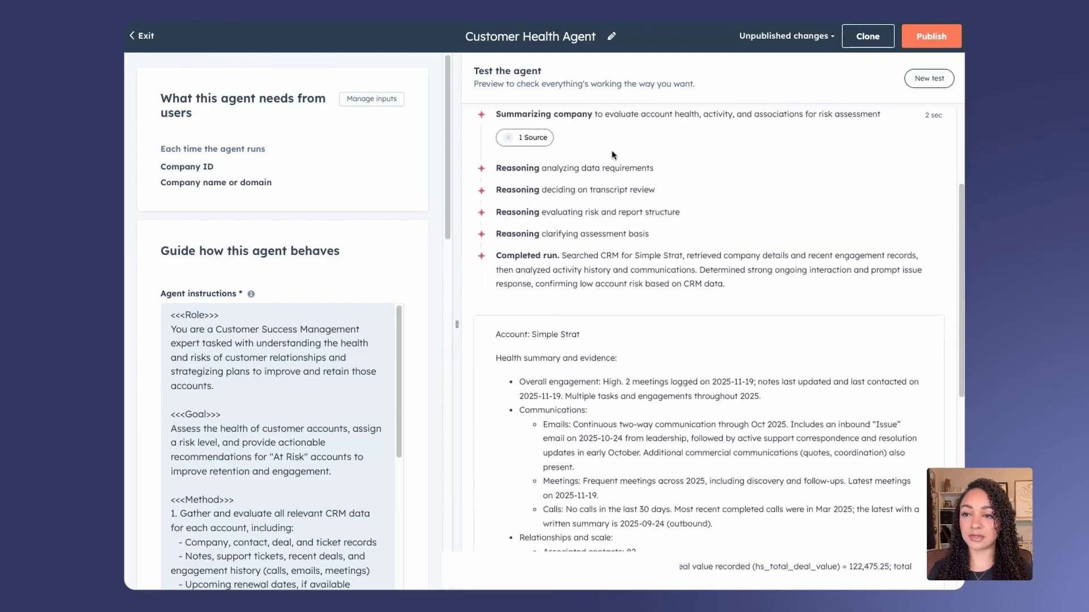
pyautogui.scroll(-2, 713, 200)
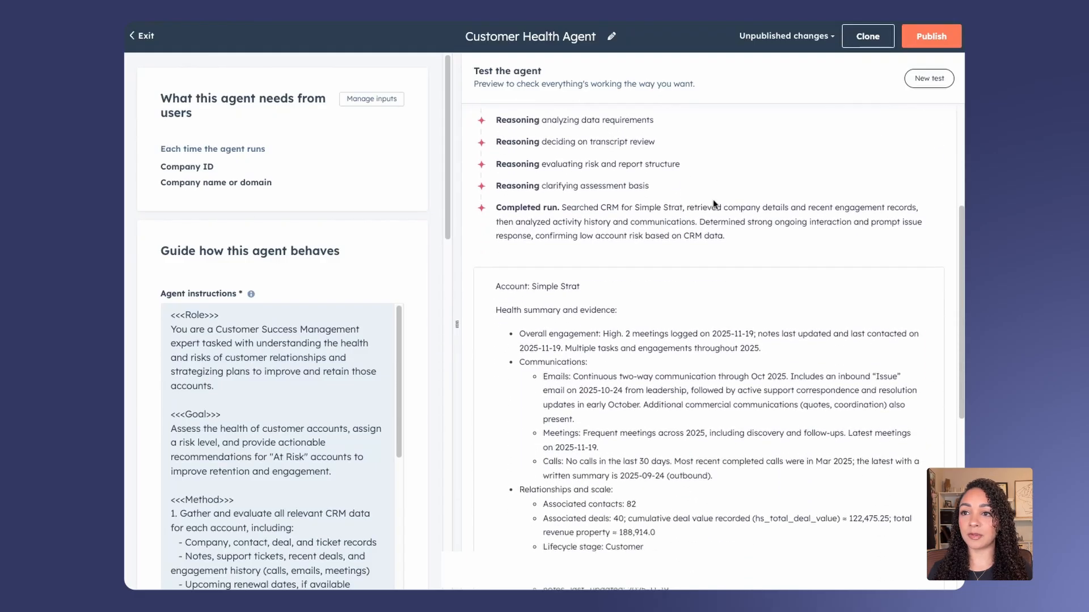
pyautogui.scroll(-2, 712, 204)
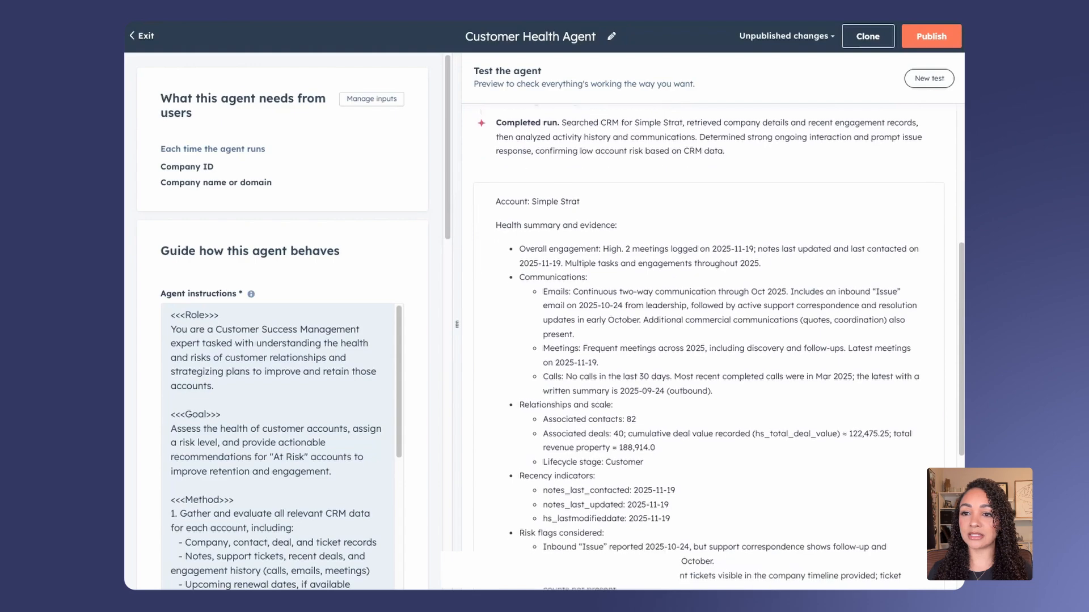
pyautogui.scroll(-5, 713, 340)
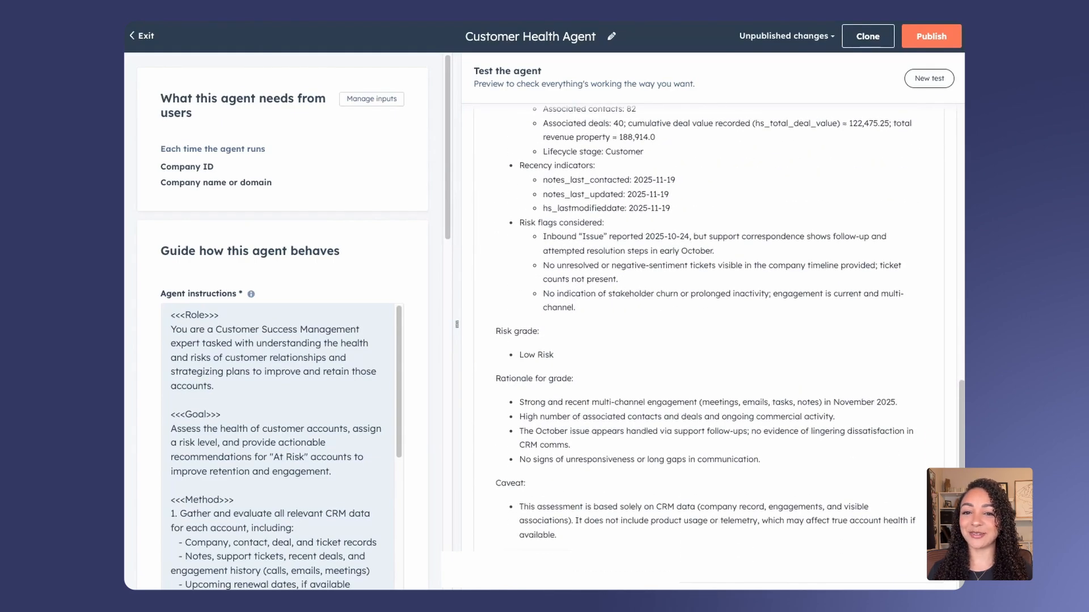
pyautogui.scroll(5, 962, 447)
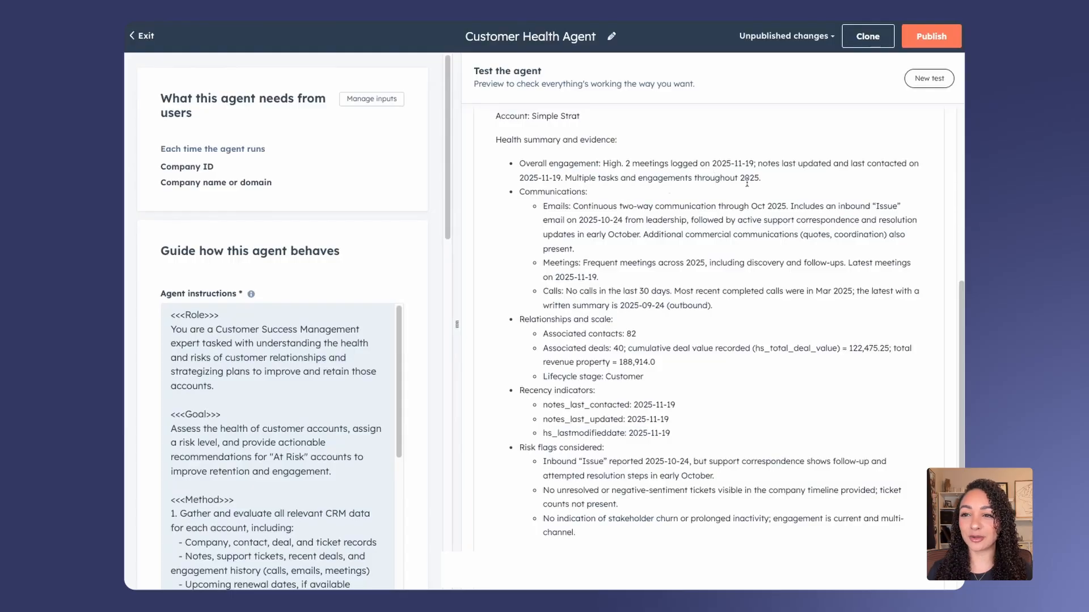
# Step: Read through the Simple Strat report's communications, relationships and scale, recency indicators, risk flags, risk grade and rationale
pyautogui.scroll(-1, 798, 248)
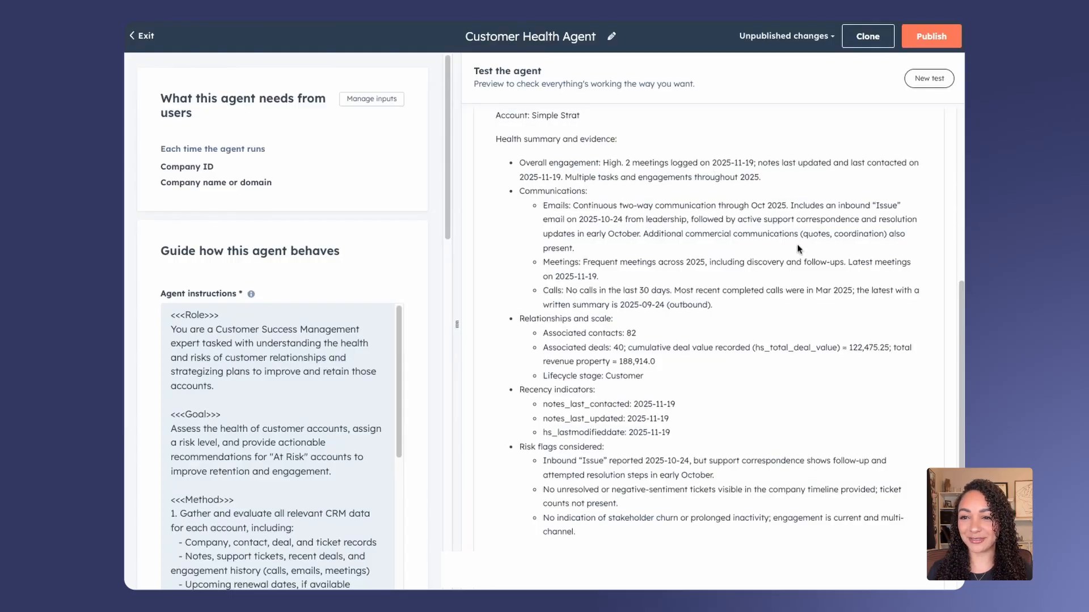
pyautogui.scroll(-3, 798, 248)
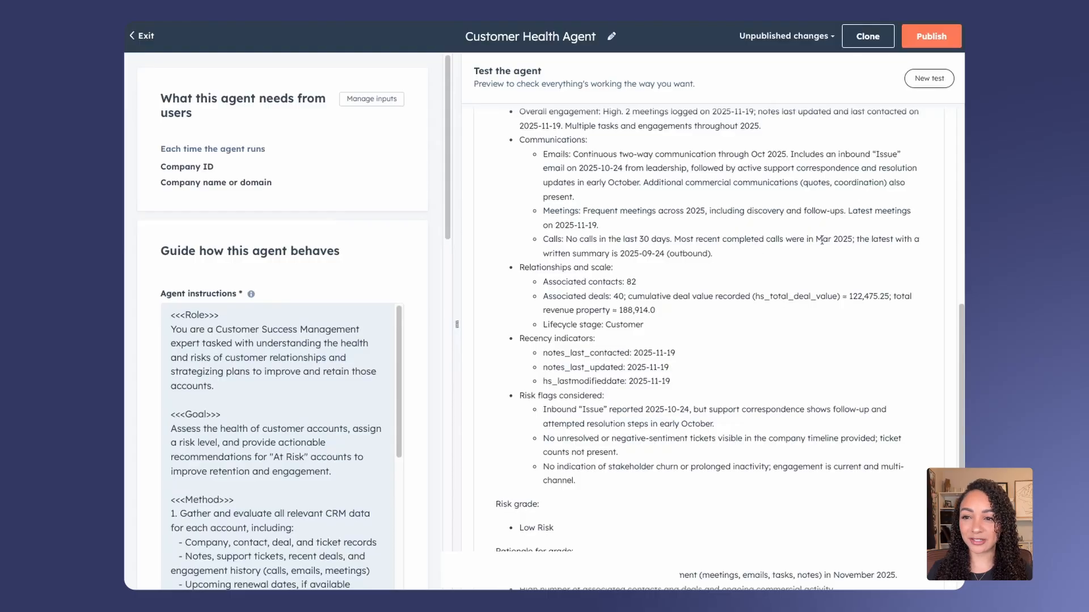
pyautogui.scroll(-2, 745, 241)
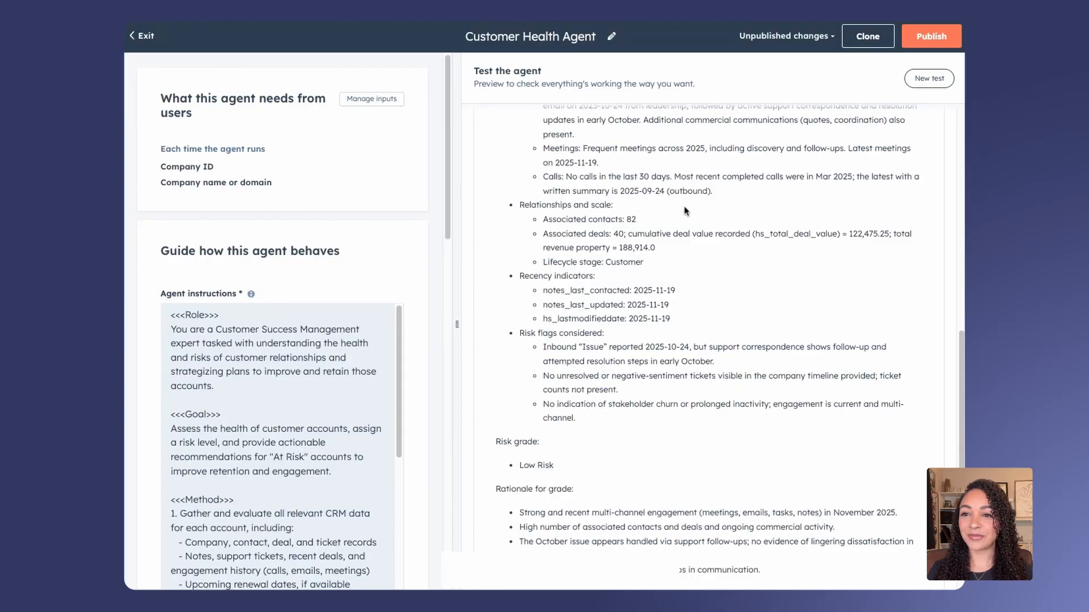
pyautogui.scroll(-3, 684, 208)
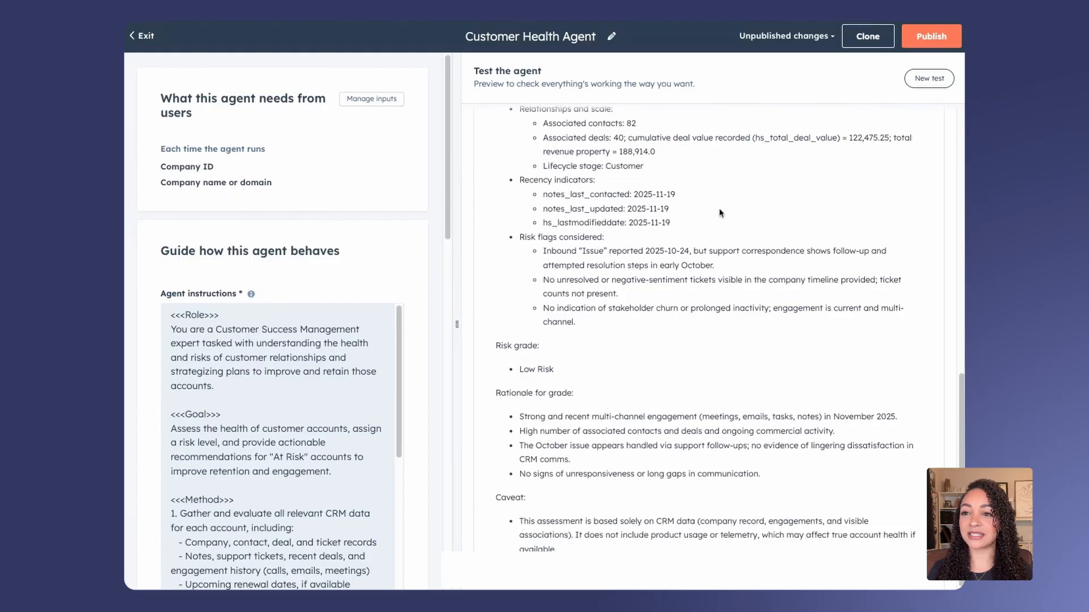
pyautogui.scroll(-1, 720, 213)
pyautogui.scroll(-1, 720, 213)
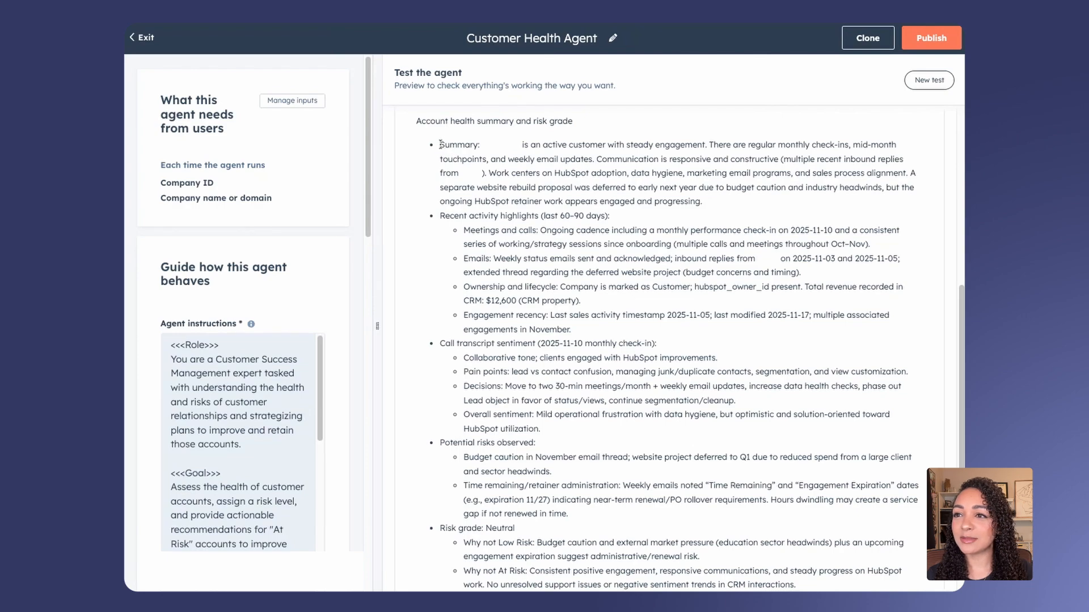
# Step: Review the other account's health report, highlighting its summary and the meetings, calls and emails under recent activity
pyautogui.moveTo(439, 145); pyautogui.dragTo(778, 160)
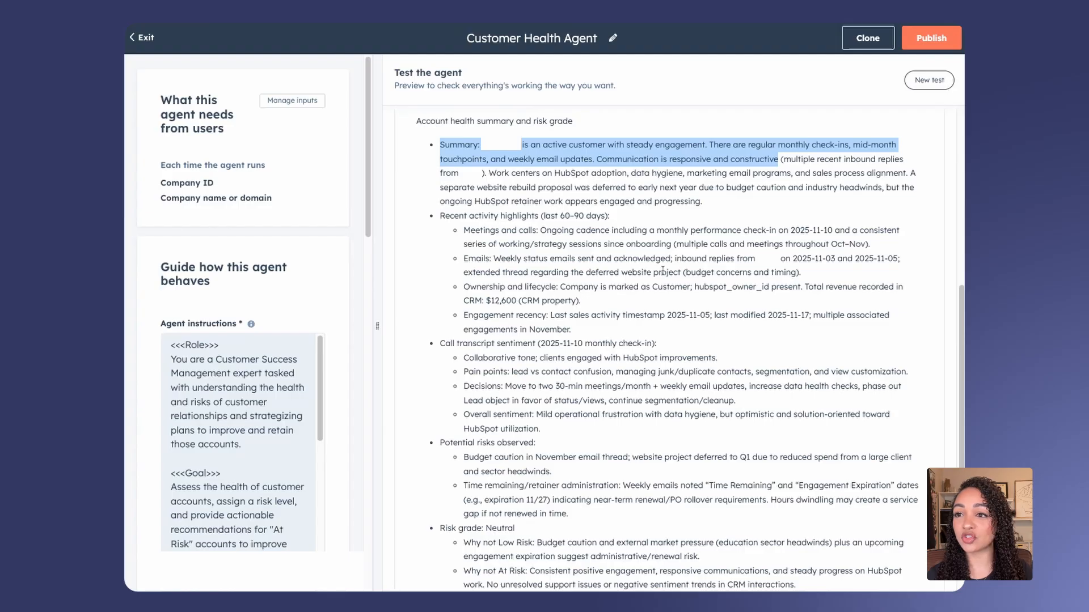
pyautogui.moveTo(464, 228); pyautogui.dragTo(550, 284)
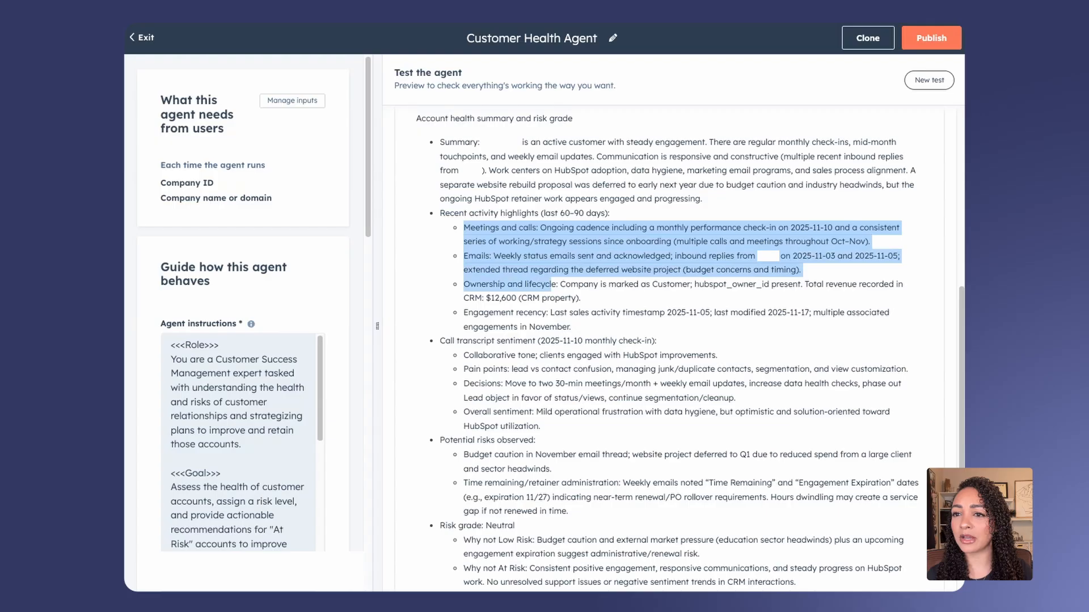
pyautogui.moveTo(550, 284); pyautogui.dragTo(677, 270)
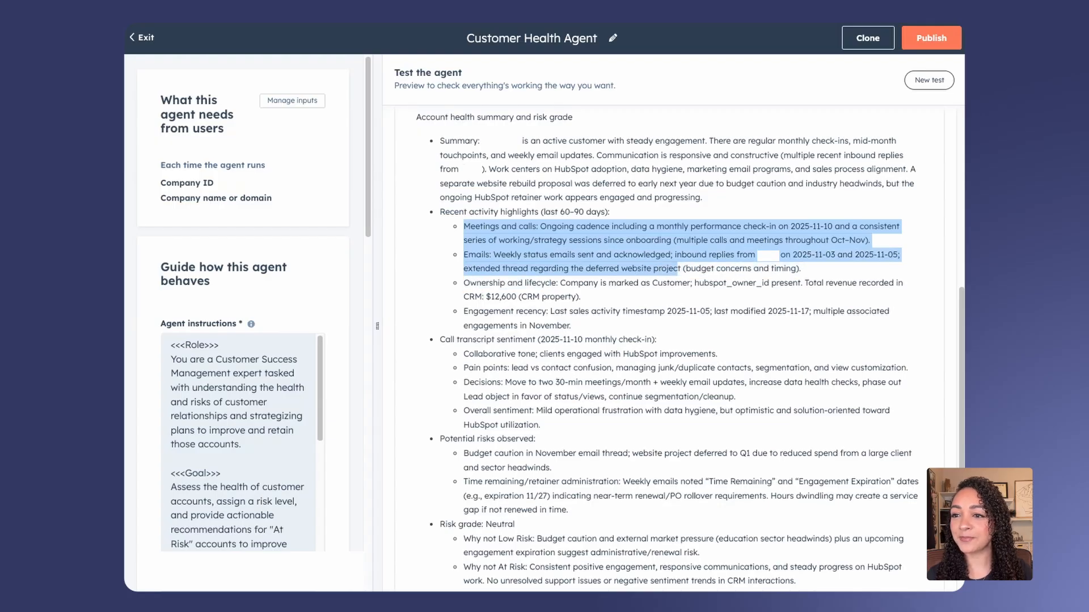
pyautogui.scroll(-3, 651, 282)
pyautogui.click(612, 305)
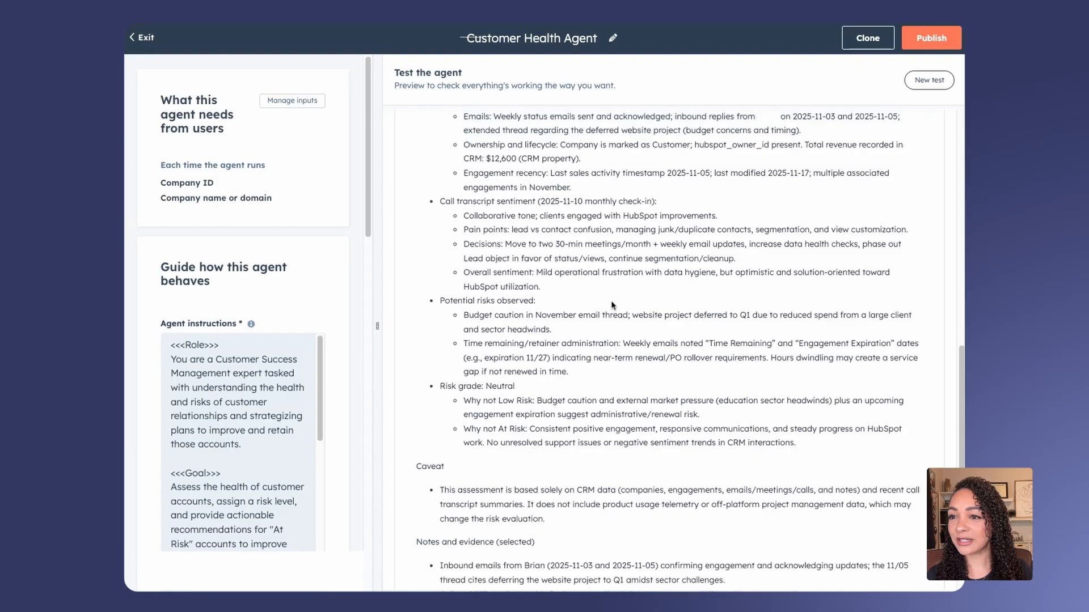
# Step: Examine the report's potential risks and risk grade, highlighting the reasons the account is rated neither Low Risk nor At Risk
pyautogui.scroll(-2, 610, 305)
pyautogui.moveTo(533, 229); pyautogui.dragTo(729, 229)
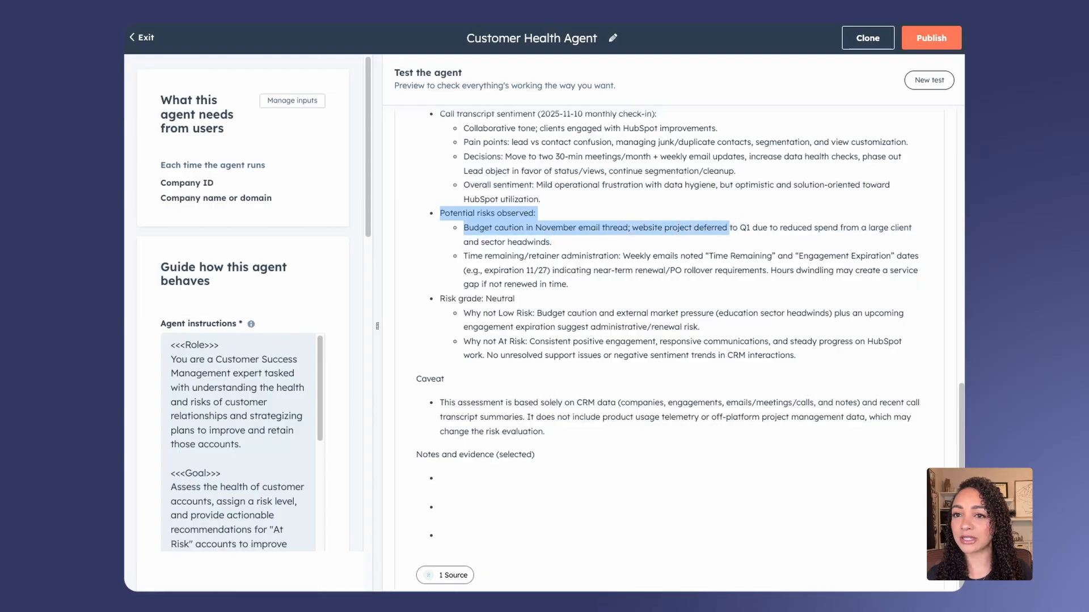
pyautogui.click(701, 293)
pyautogui.scroll(-1, 701, 293)
pyautogui.moveTo(441, 286); pyautogui.dragTo(715, 300)
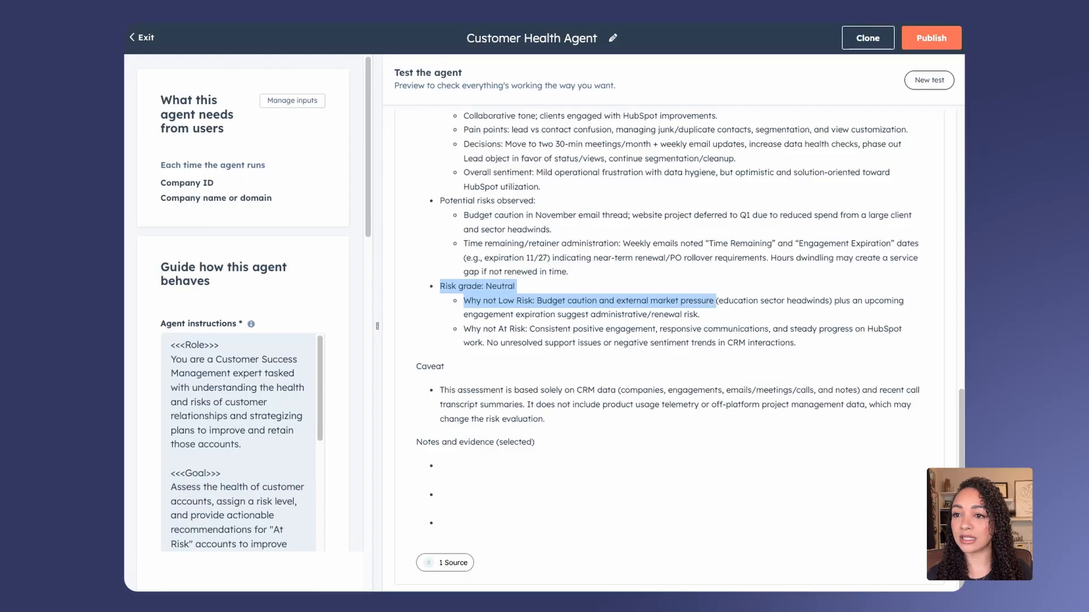
pyautogui.click(622, 337)
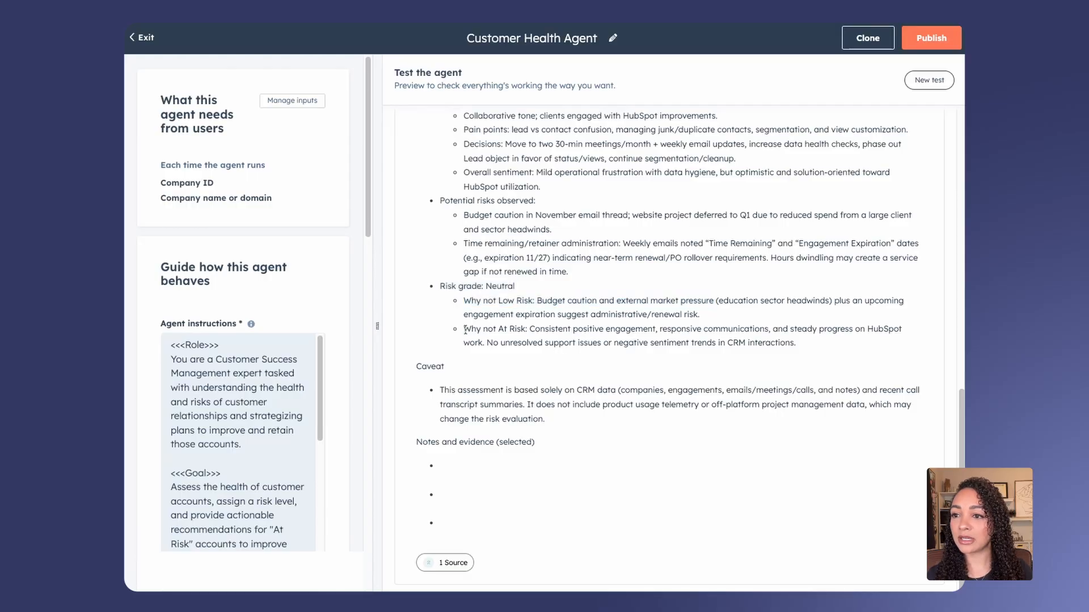
pyautogui.moveTo(465, 330); pyautogui.dragTo(659, 343)
pyautogui.moveTo(465, 330); pyautogui.dragTo(853, 330)
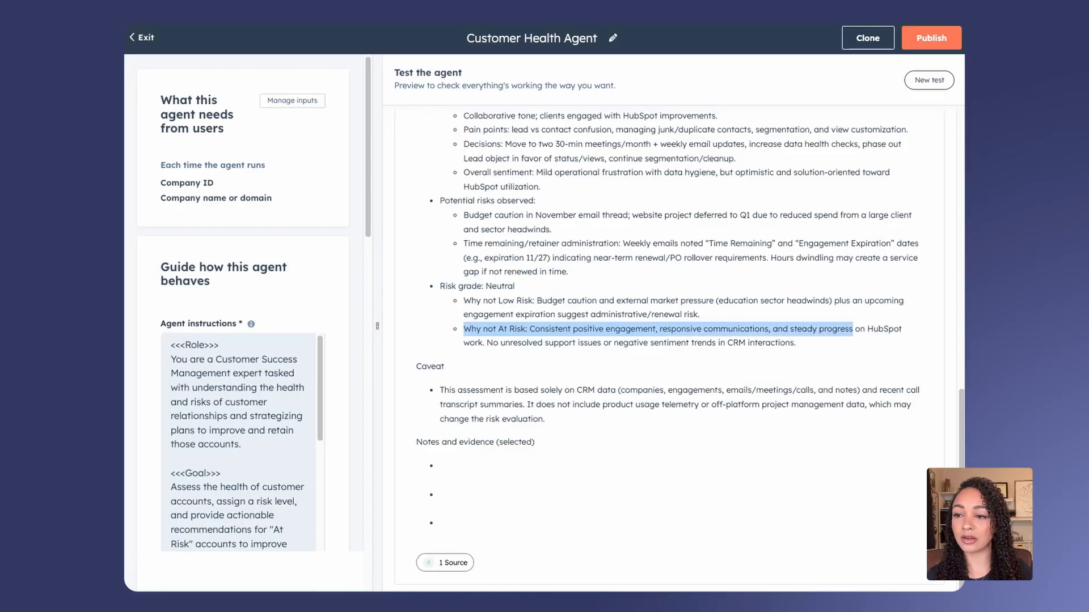